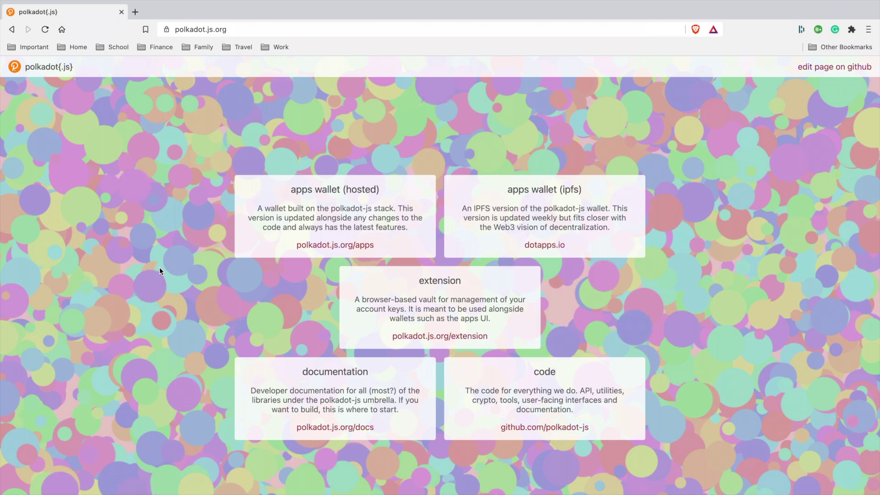
Open the hosted Polkadot.js Apps wallet from the polkadot.js.org landing page
{"action": "left_click", "coordinate": [346, 246]}
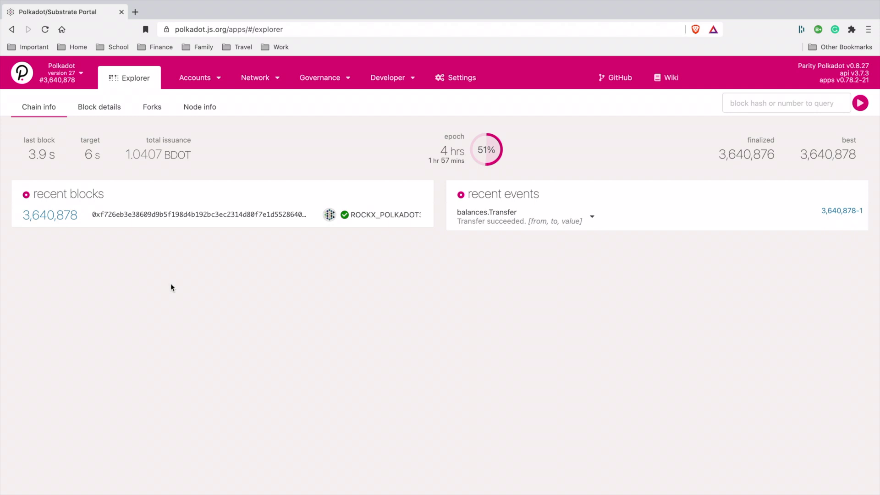
Change the connected chain from Polkadot to Kusama (hosted by Parity)
{"action": "left_click", "coordinate": [65, 81]}
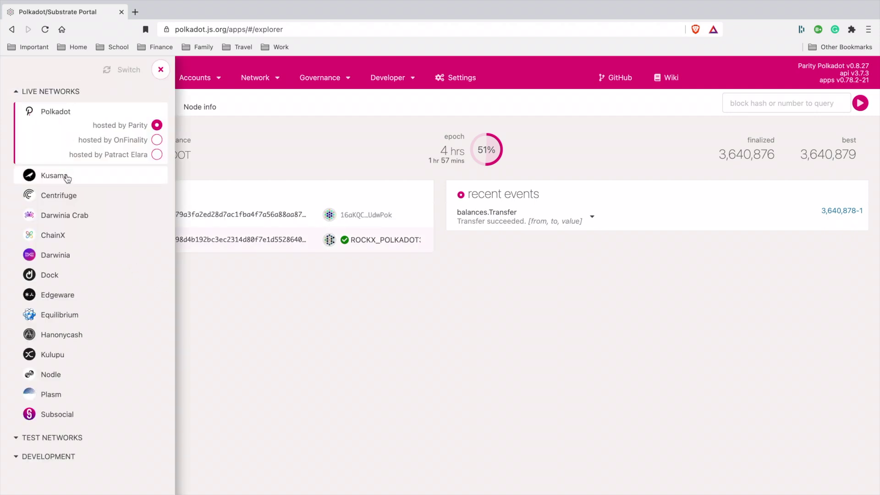
{"action": "left_click", "coordinate": [68, 178]}
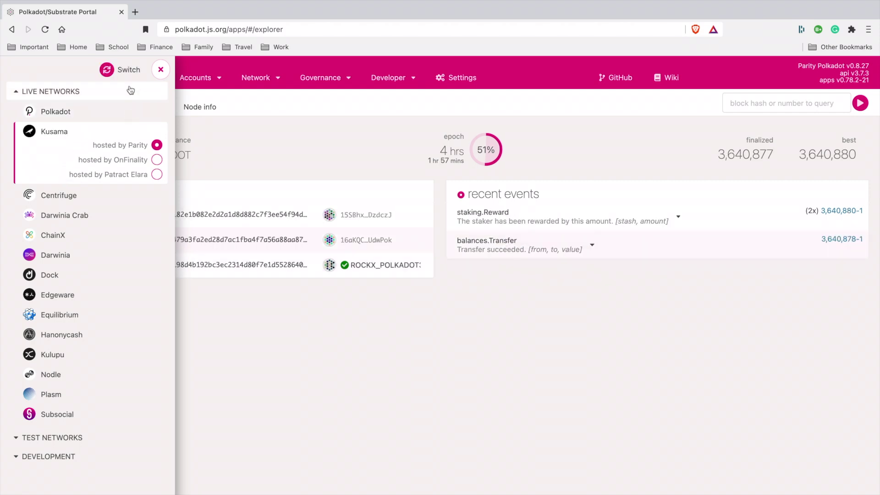
{"action": "left_click", "coordinate": [111, 74]}
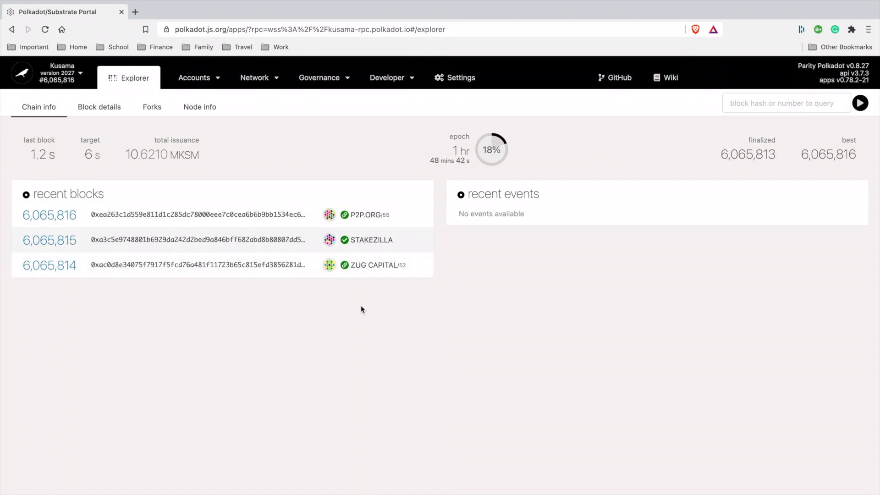
In Settings > General, set manage hardware connections to 'Attach Ledger via WebUSB' and save
{"action": "mouse_move", "coordinate": [208, 84]}
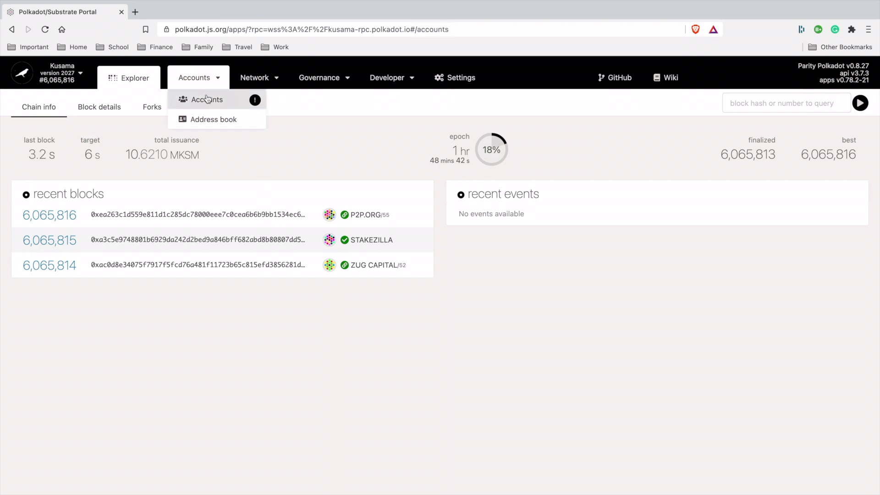
{"action": "left_click", "coordinate": [207, 99]}
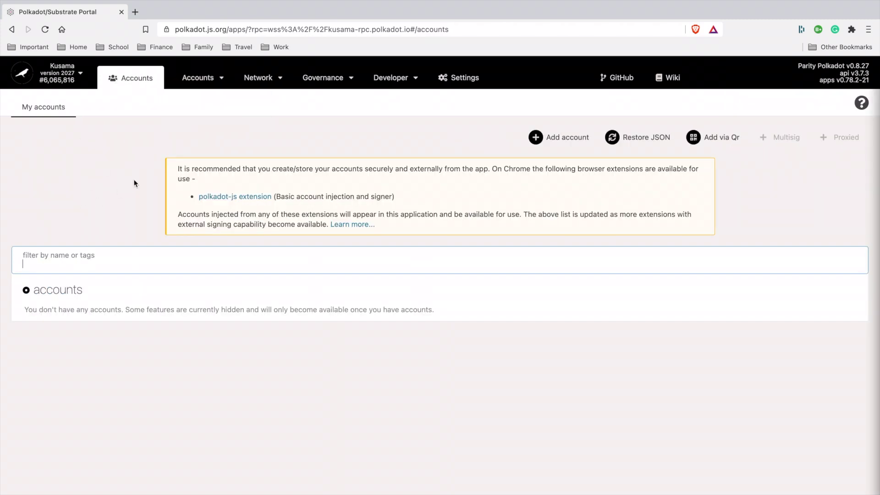
{"action": "left_click", "coordinate": [468, 81]}
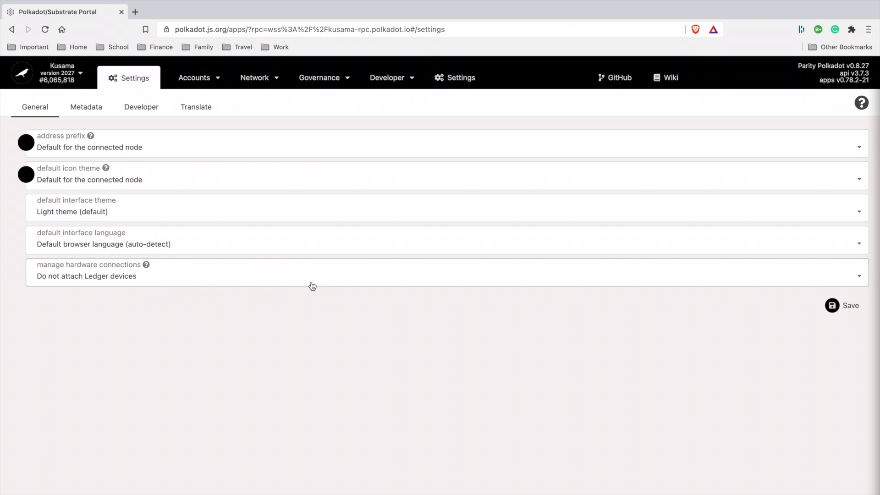
{"action": "left_click", "coordinate": [312, 286]}
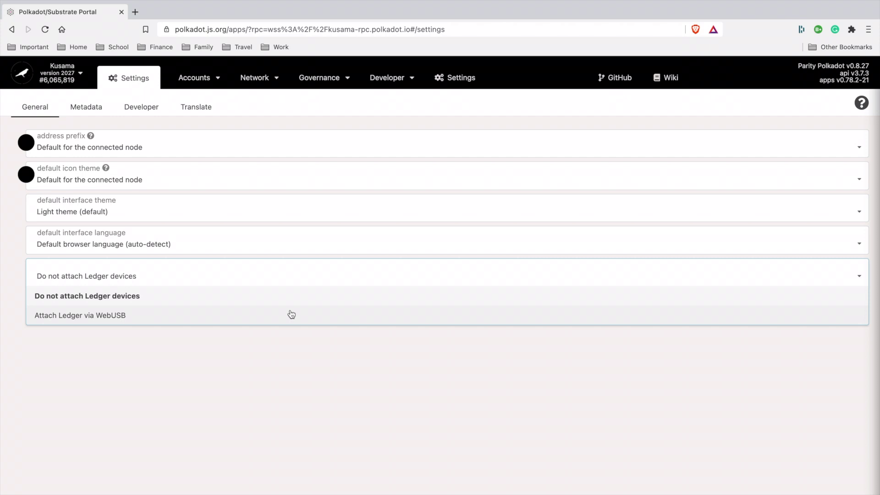
{"action": "left_click", "coordinate": [291, 314]}
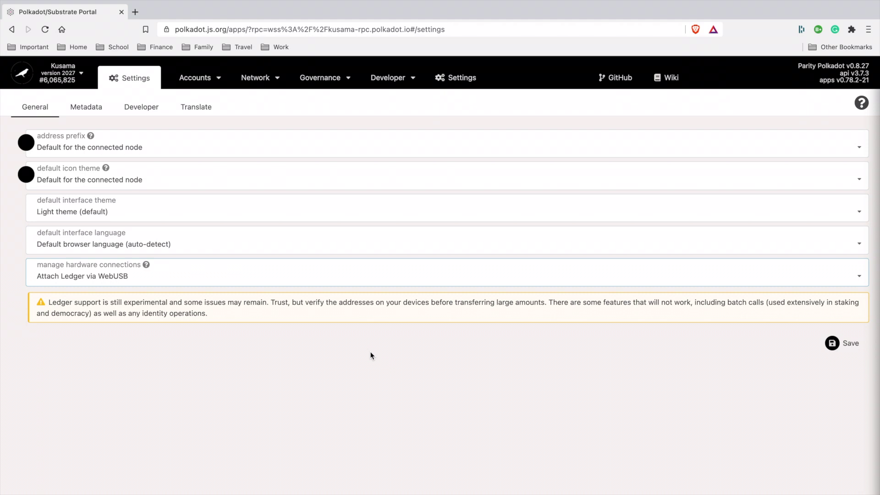
{"action": "left_click", "coordinate": [836, 345]}
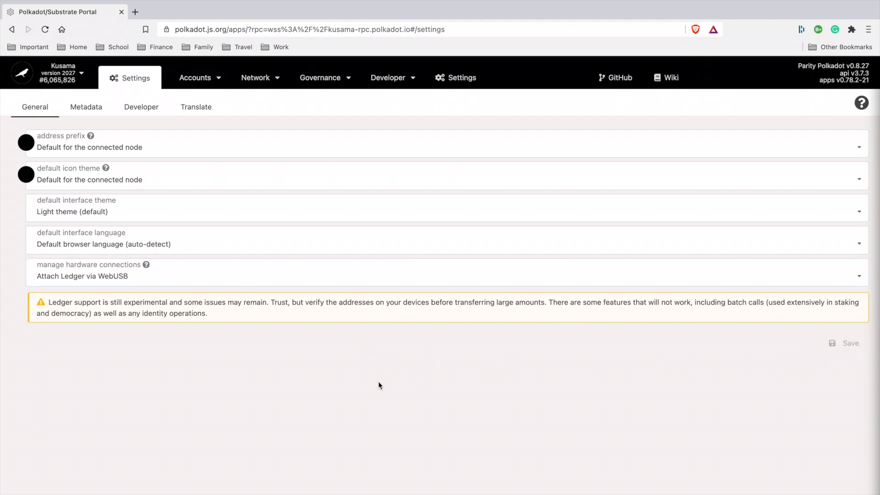
From My accounts, start adding a Ledger account and name it 'Nano X'
{"action": "mouse_move", "coordinate": [212, 79]}
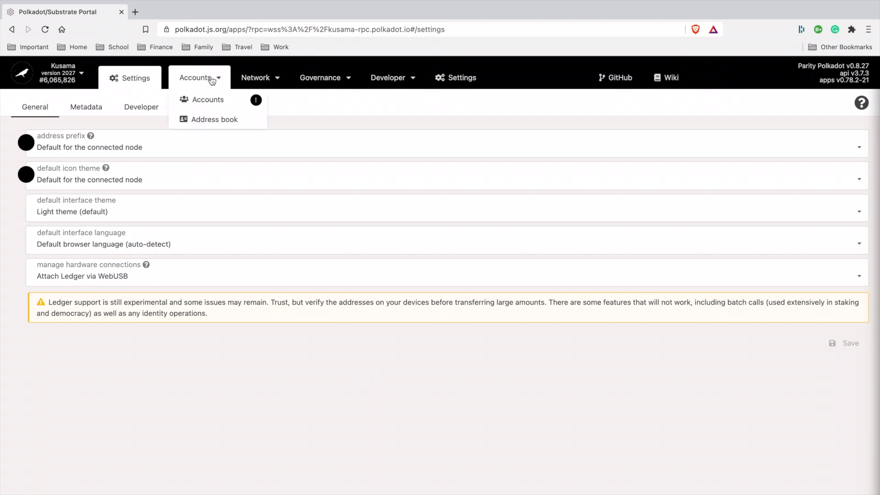
{"action": "left_click", "coordinate": [210, 98]}
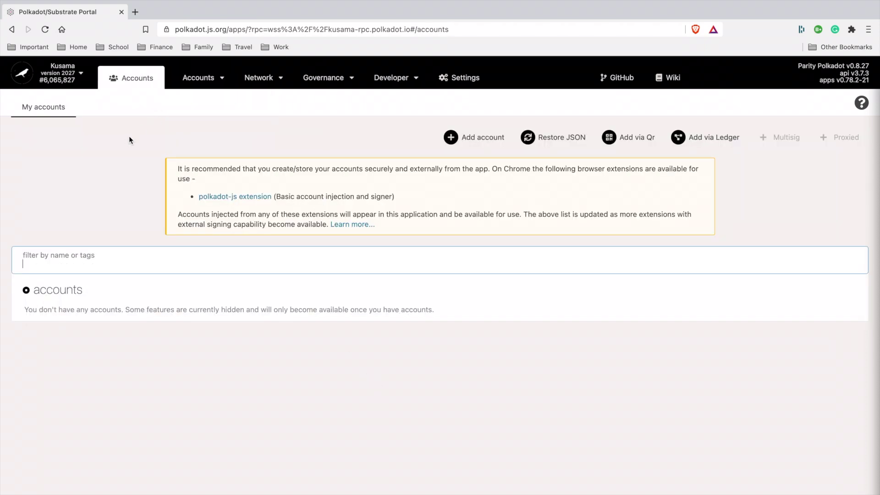
{"action": "left_click", "coordinate": [714, 138]}
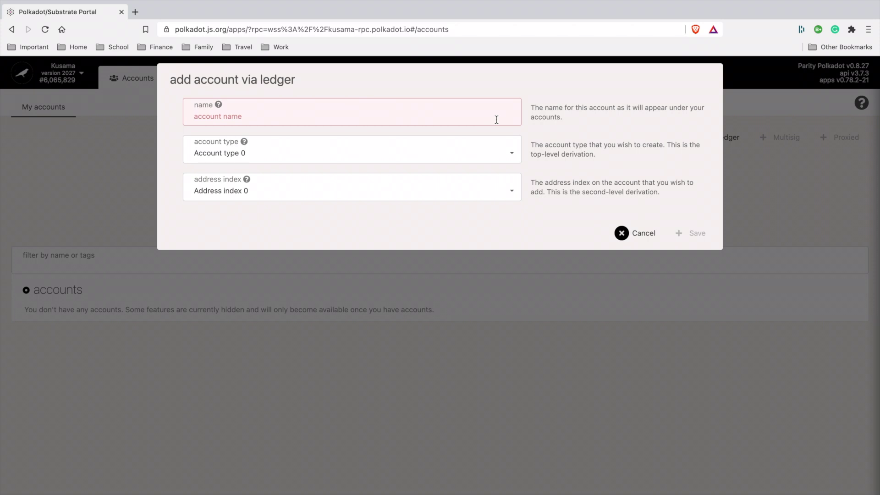
{"action": "type", "text": "Nano "}
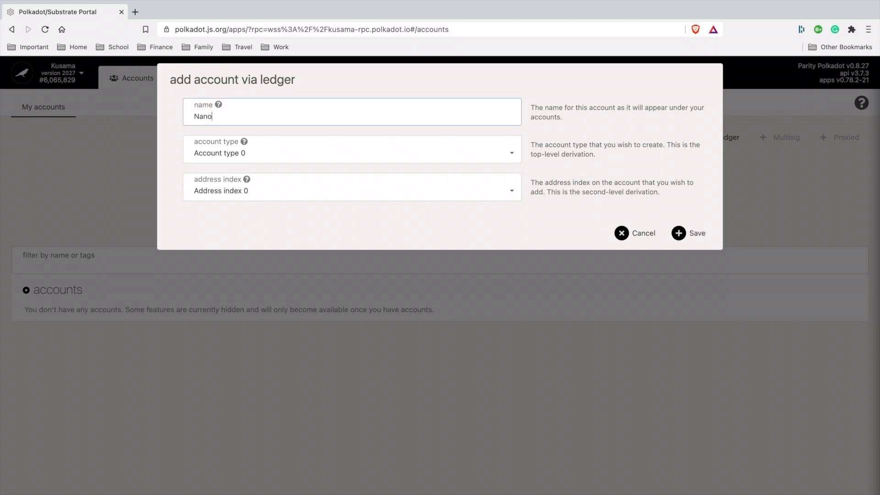
{"action": "type", "text": "X"}
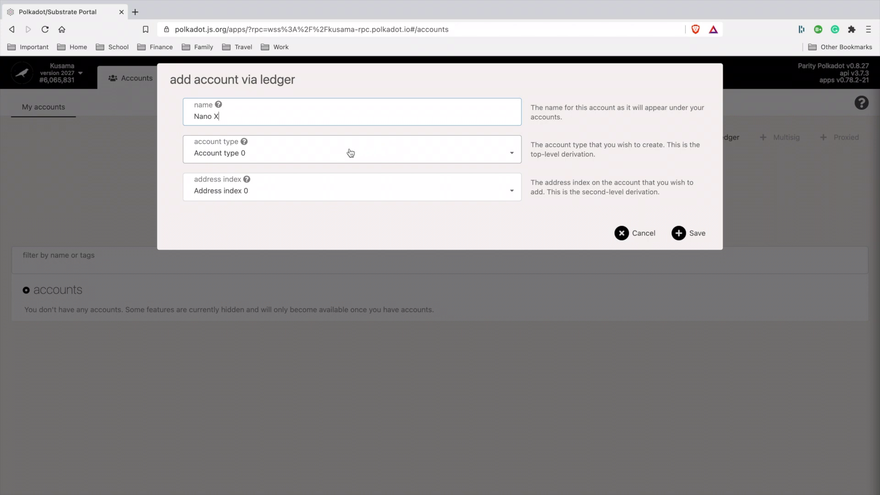
Keep account type 0 and address index 0, then save the Ledger account
{"action": "left_click", "coordinate": [304, 155]}
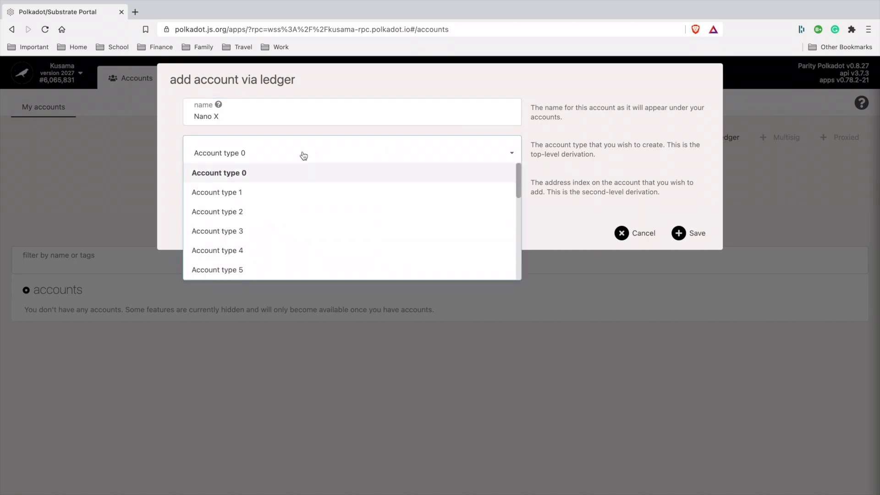
{"action": "scroll", "coordinate": [292, 215], "scroll_direction": "down", "scroll_amount": 3}
{"action": "scroll", "coordinate": [294, 208], "scroll_direction": "down", "scroll_amount": 2}
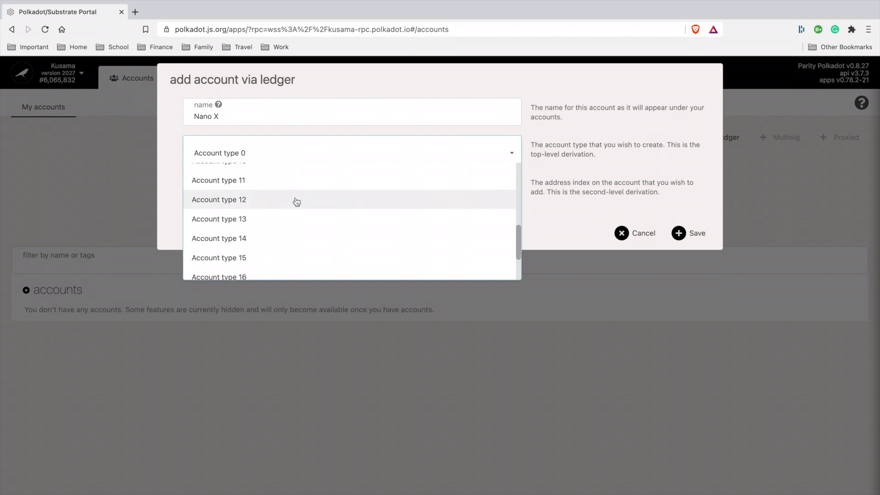
{"action": "scroll", "coordinate": [294, 202], "scroll_direction": "up", "scroll_amount": 5}
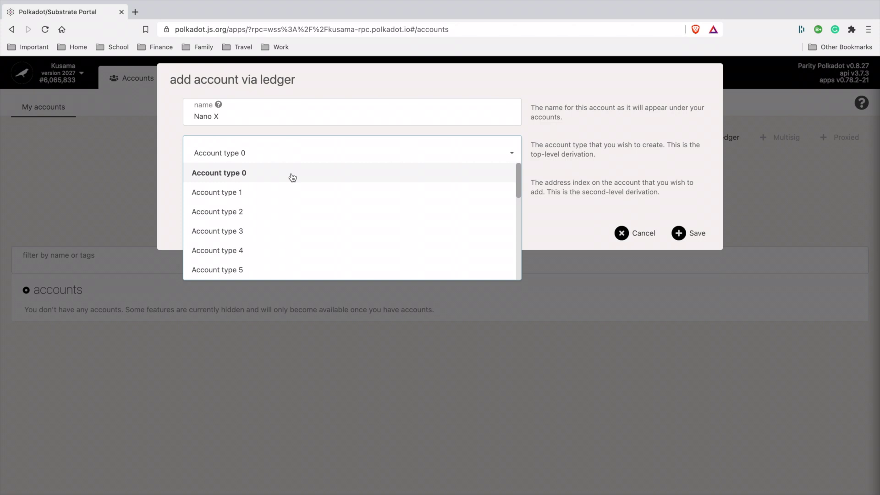
{"action": "left_click", "coordinate": [290, 177]}
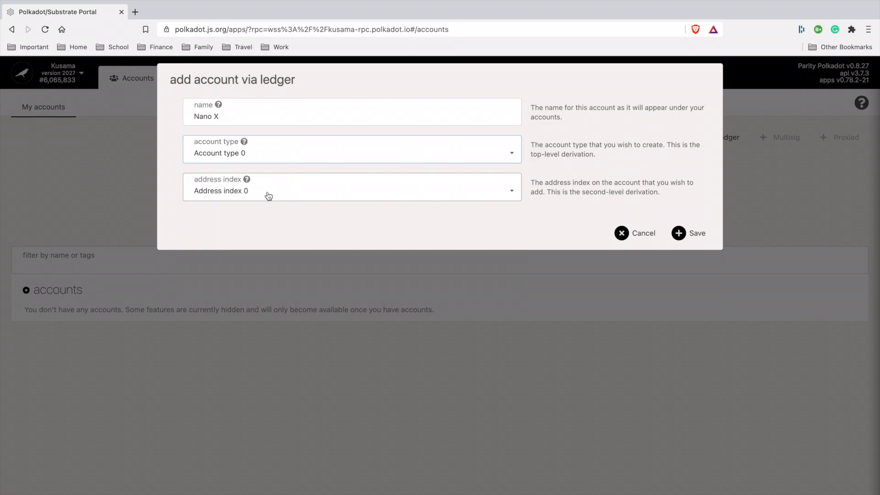
{"action": "left_click", "coordinate": [268, 196]}
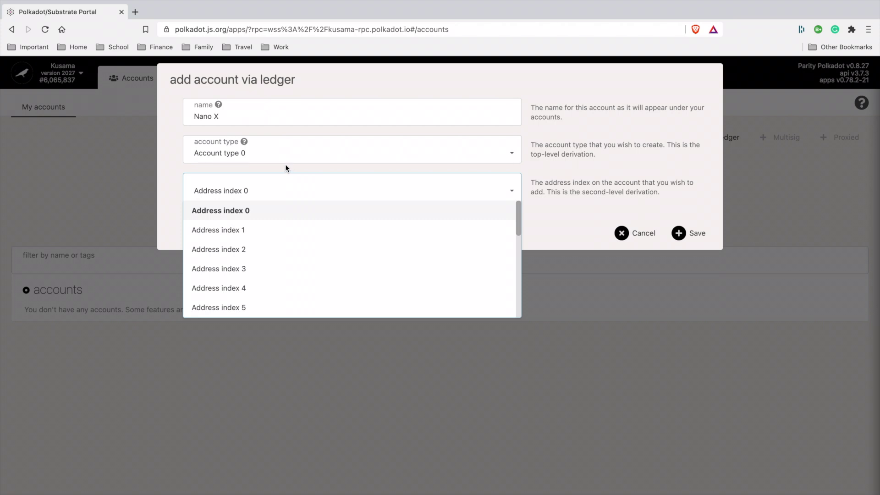
{"action": "left_click", "coordinate": [252, 211]}
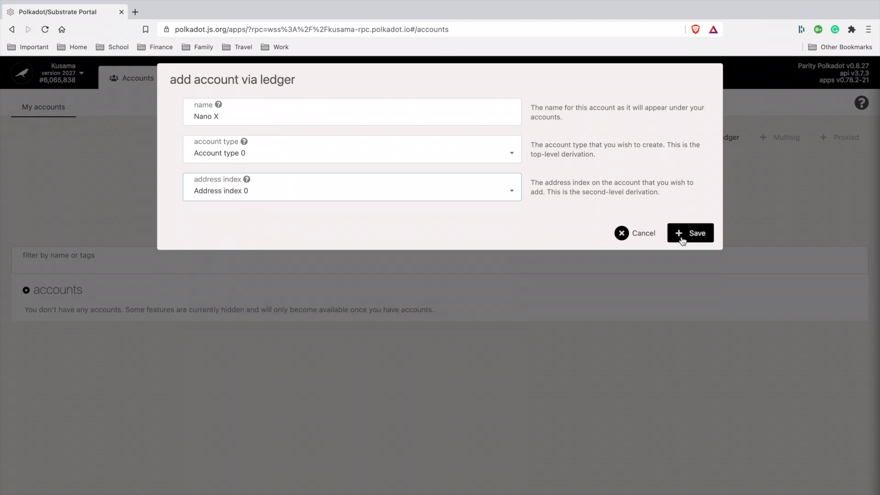
{"action": "left_click", "coordinate": [681, 236]}
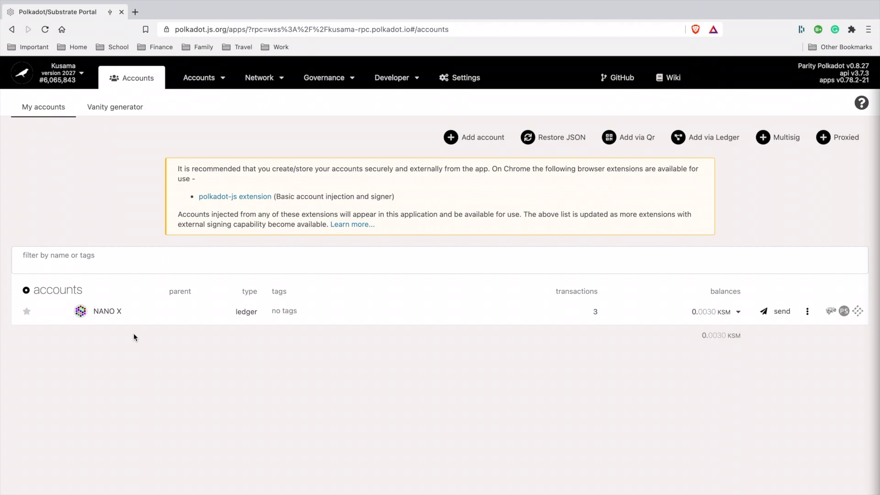
Copy the NANO X account address from its details sidebar
{"action": "left_click", "coordinate": [115, 312]}
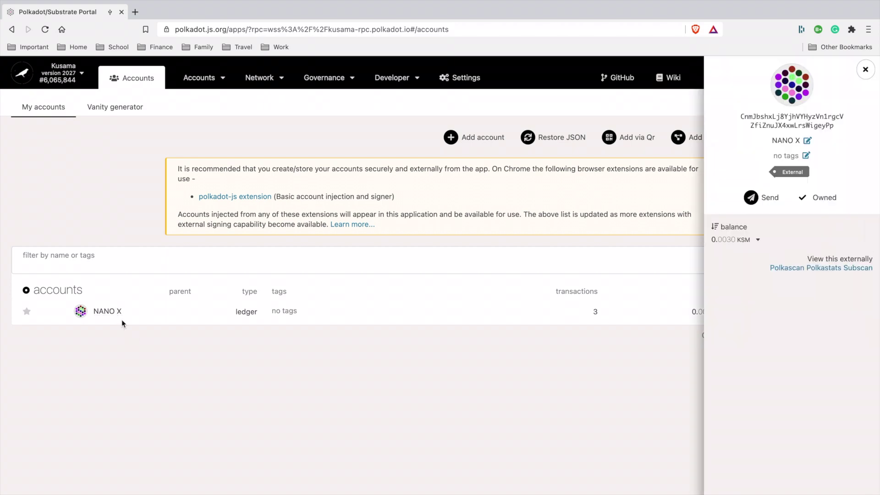
{"action": "left_click", "coordinate": [794, 93]}
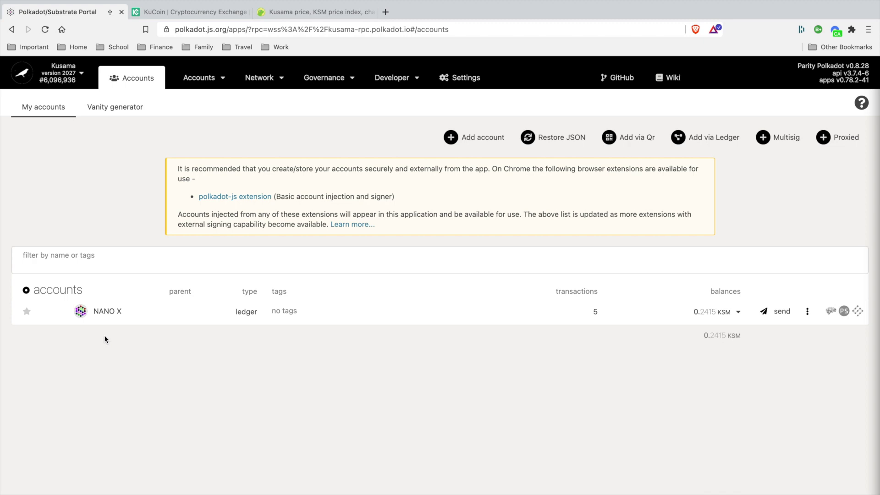
Open a send form from NANO X's details, then abandon it and close the panel
{"action": "left_click", "coordinate": [107, 311]}
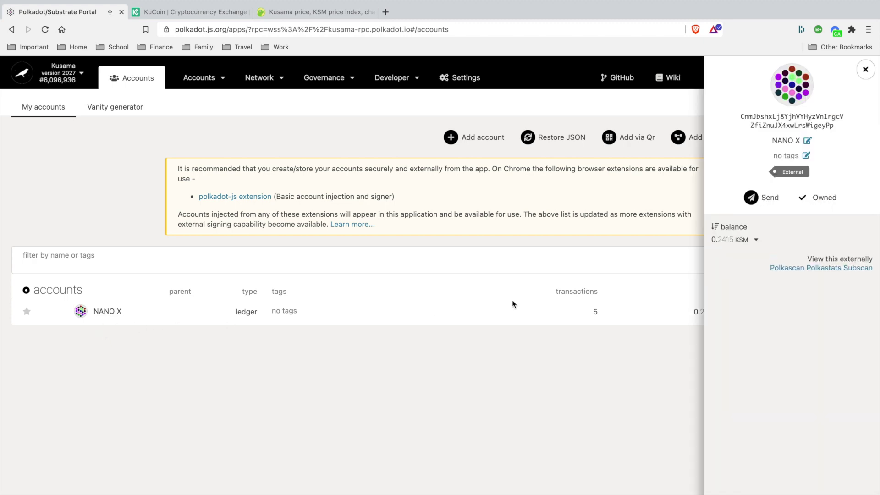
{"action": "left_click", "coordinate": [750, 197]}
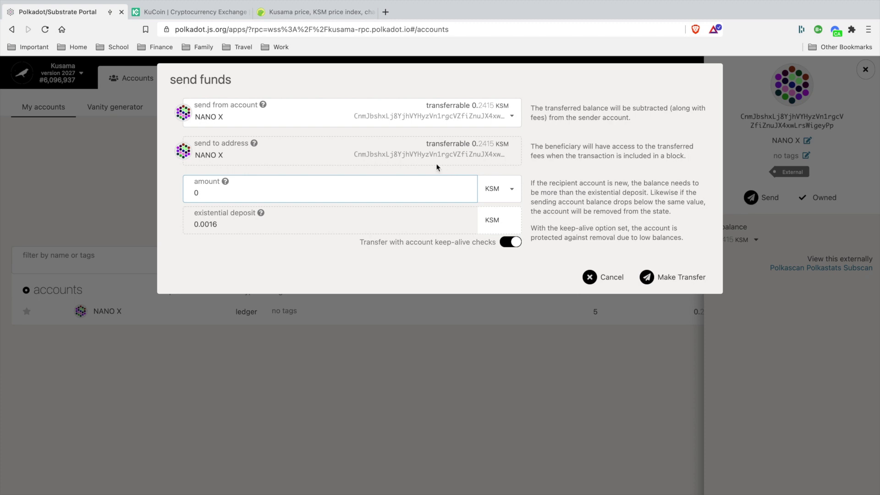
{"action": "left_click", "coordinate": [397, 151]}
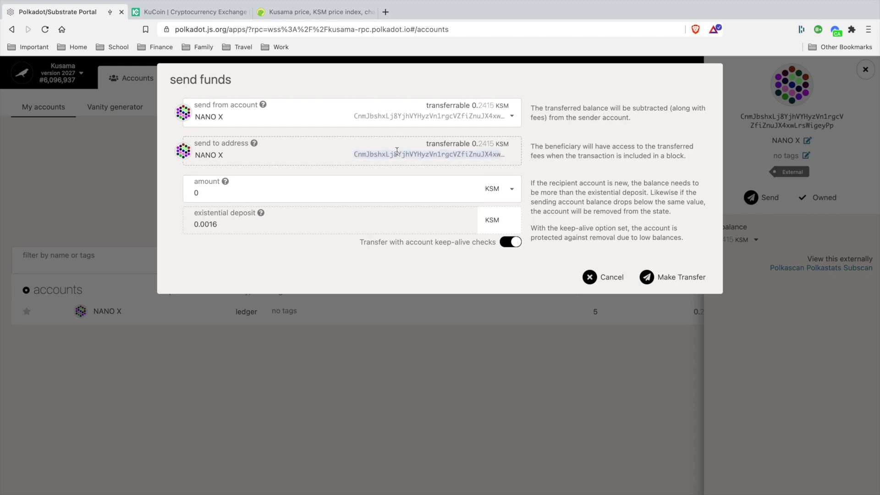
{"action": "double_click", "coordinate": [396, 152]}
{"action": "left_click", "coordinate": [602, 280]}
{"action": "left_click", "coordinate": [864, 69]}
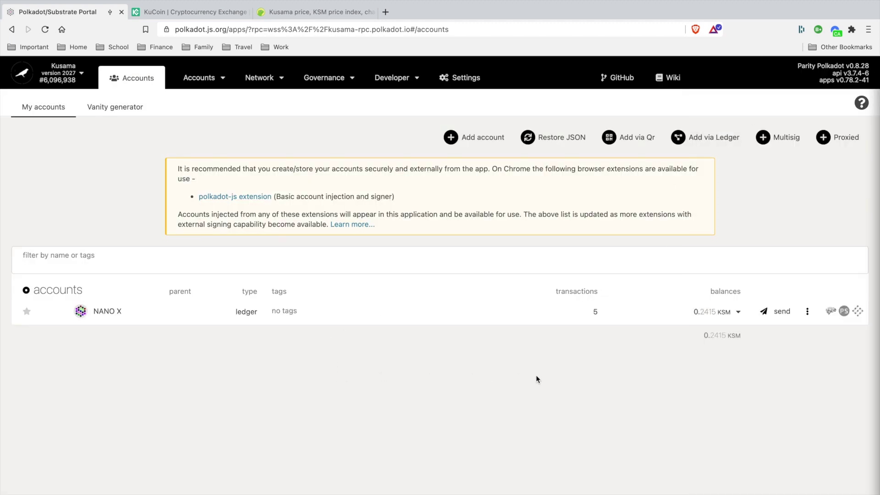
Start a new transfer from NANO X and copy the KuCoin KSM deposit address
{"action": "left_click", "coordinate": [776, 314]}
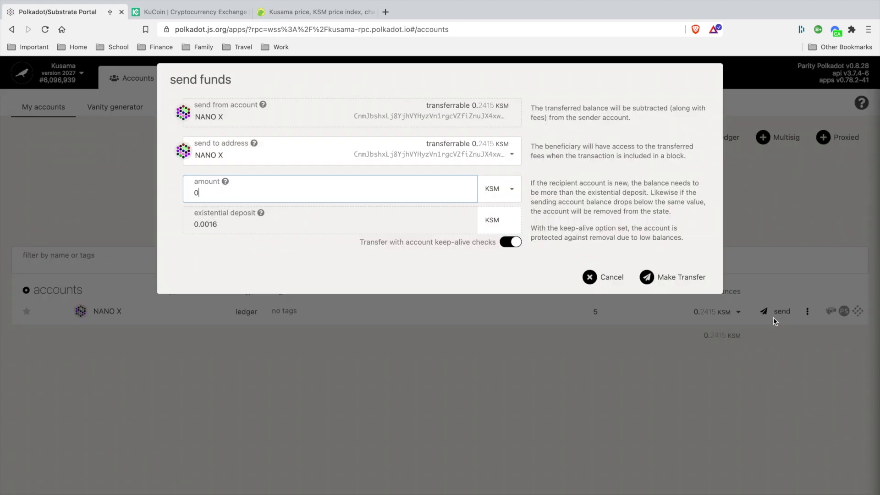
{"action": "left_click", "coordinate": [407, 156]}
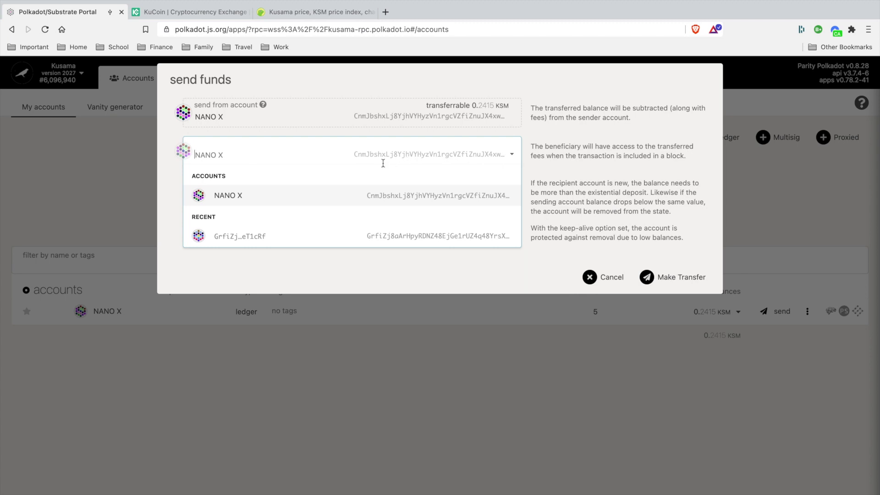
{"action": "left_click", "coordinate": [182, 14]}
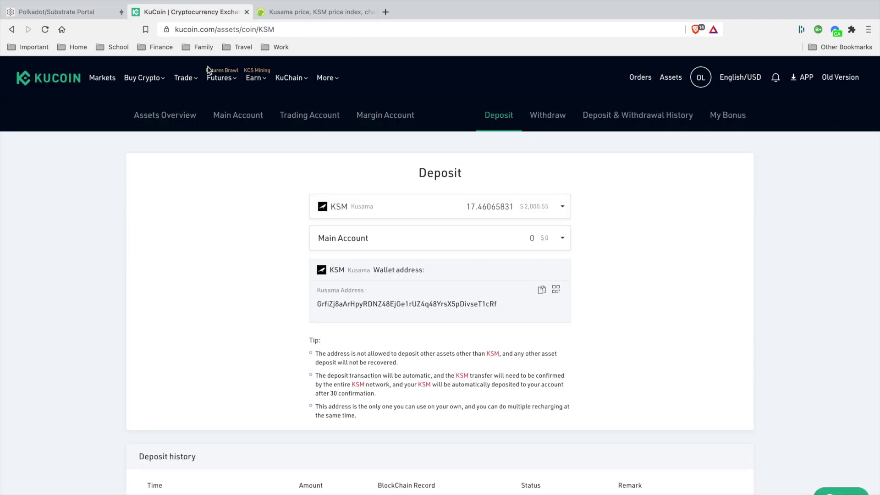
{"action": "left_click", "coordinate": [541, 294]}
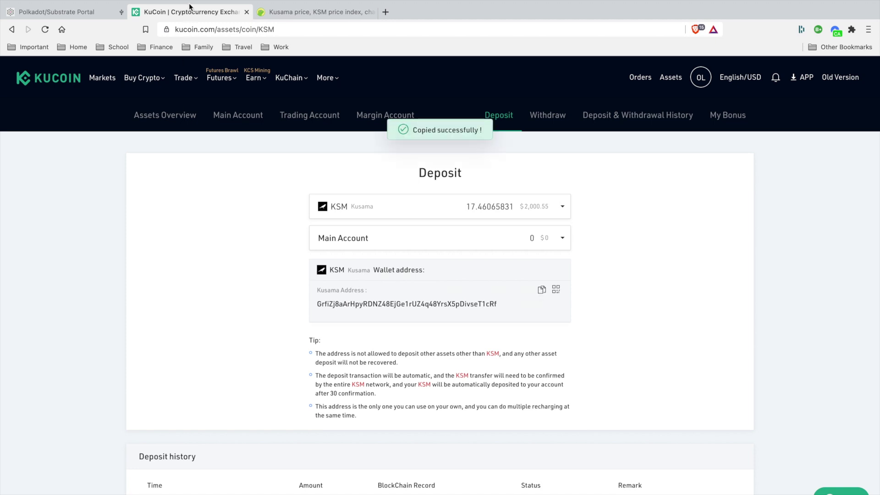
{"action": "left_click", "coordinate": [66, 13]}
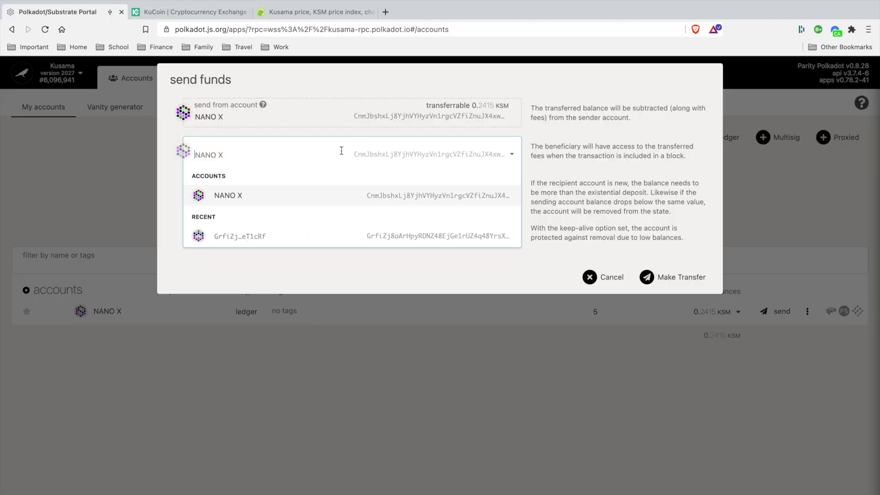
Send 0.24 KSM to the pasted KuCoin deposit address and submit for authorization
{"action": "key", "text": "ctrl+v"}
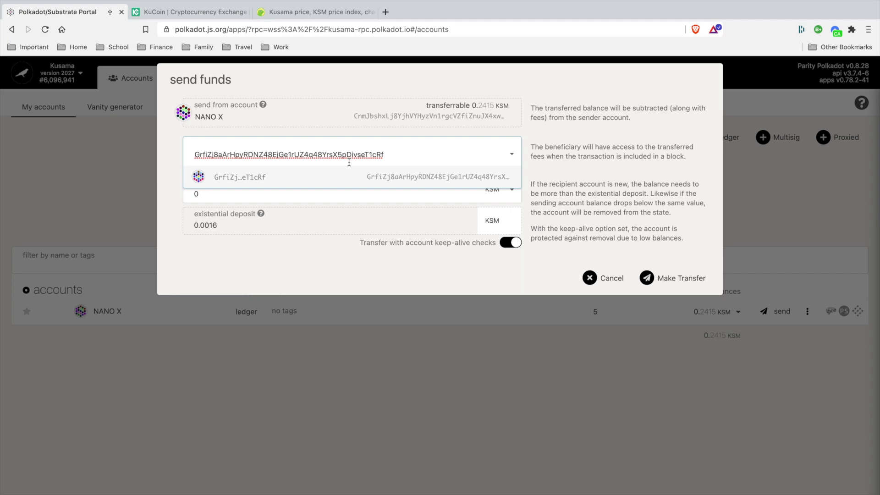
{"action": "left_click", "coordinate": [349, 179]}
{"action": "left_click", "coordinate": [312, 195]}
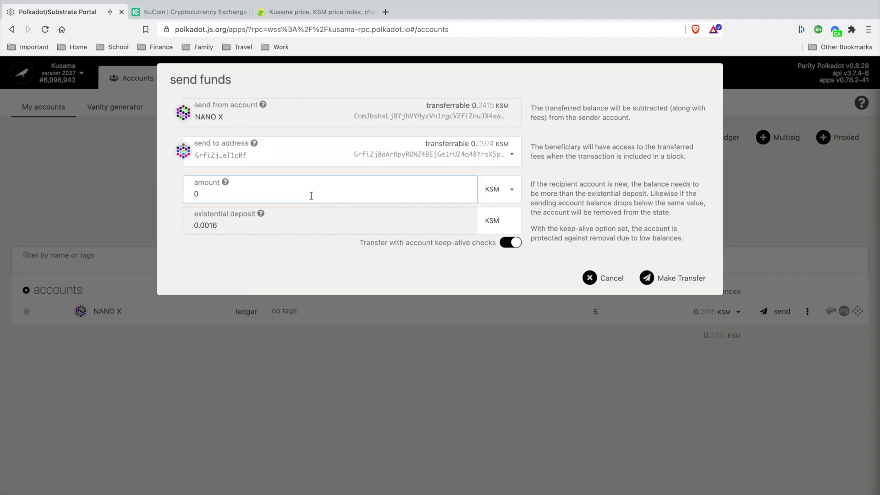
{"action": "type", "text": ".24"}
{"action": "left_click", "coordinate": [653, 278]}
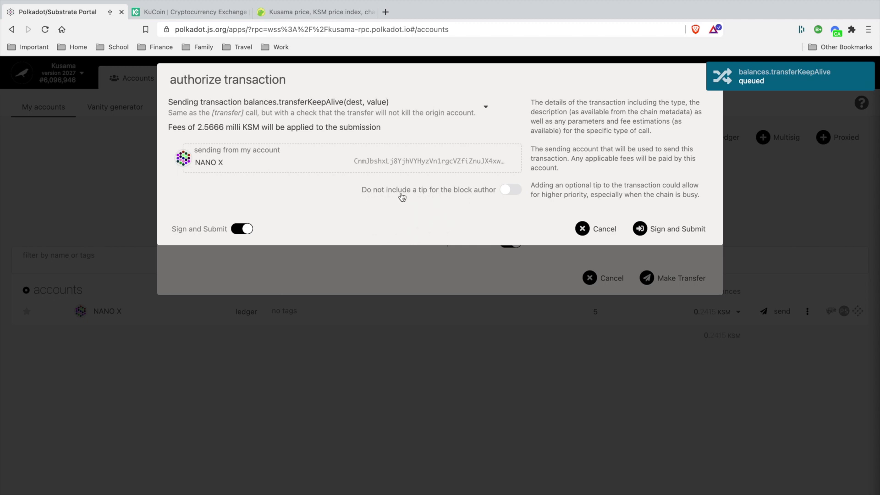
Sign and submit the 0.24 KSM transferKeepAlive in the authorization dialog
{"action": "left_click", "coordinate": [656, 231]}
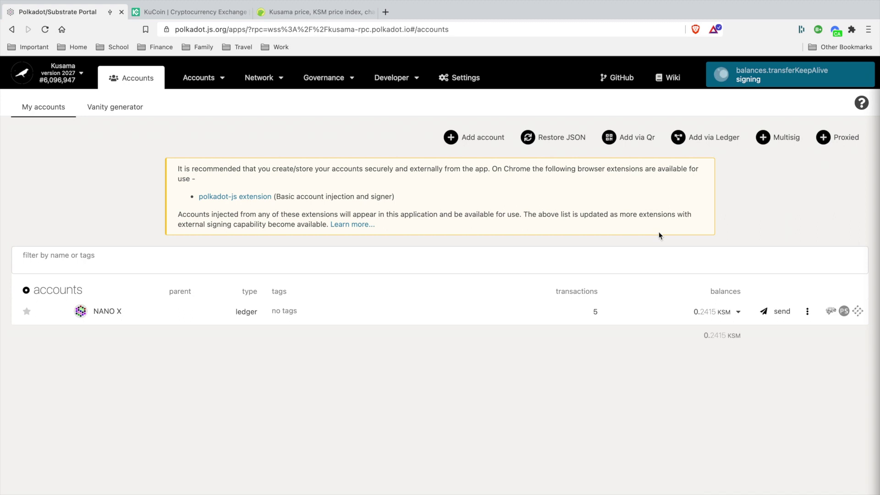